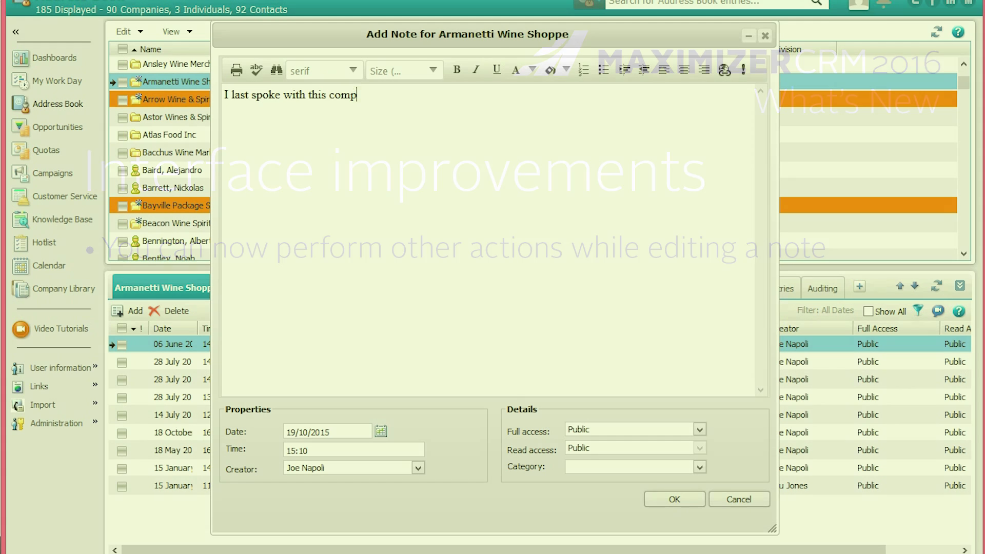
# Step: Write the Armanetti note, minimizing and restoring it midway, ending with '6th June.'
pyautogui.write('any on')
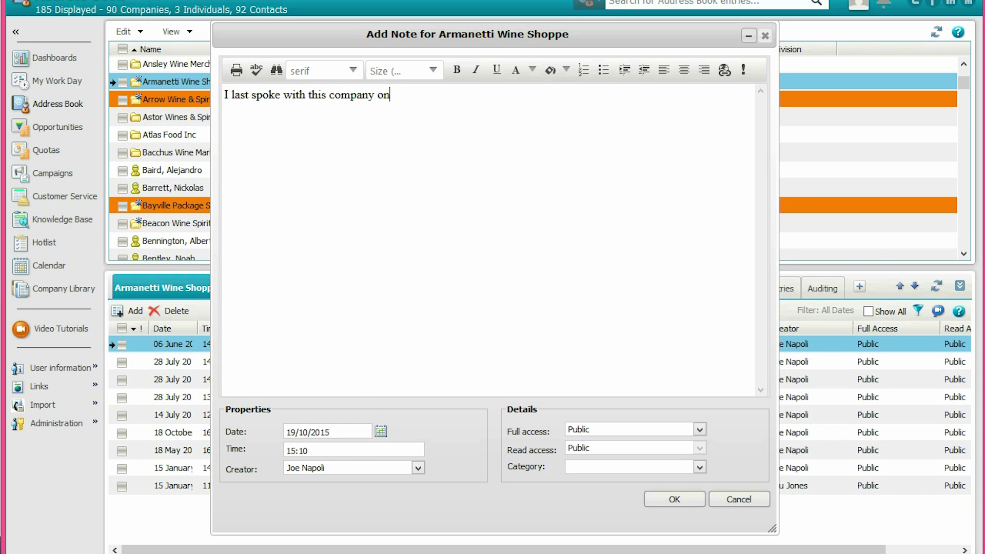
pyautogui.click(749, 35)
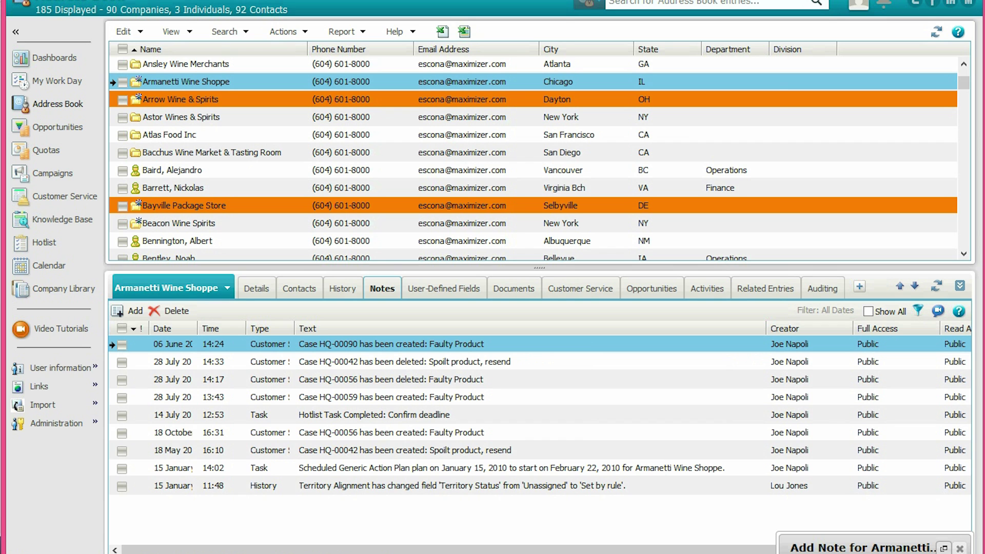
pyautogui.click(944, 548)
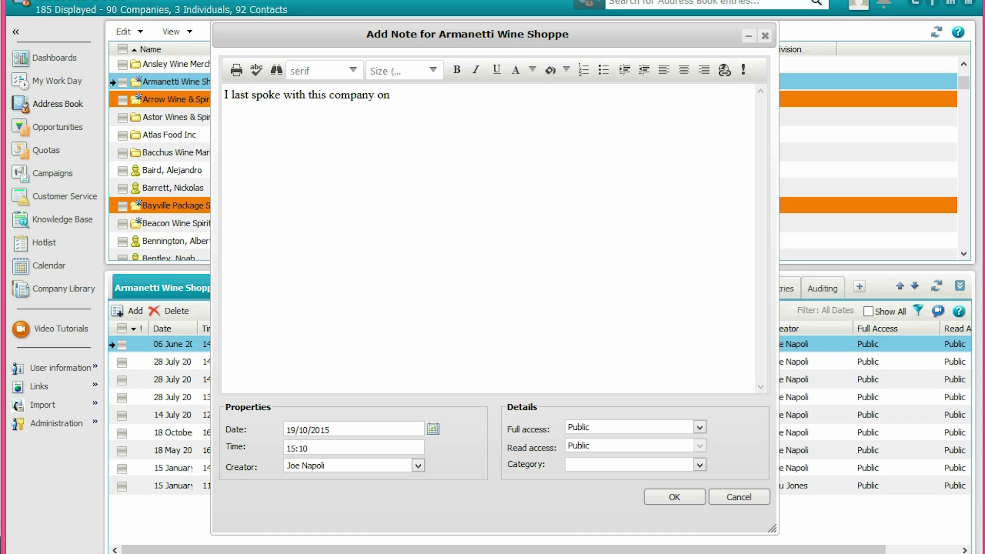
pyautogui.write('6')
pyautogui.write('th June.')
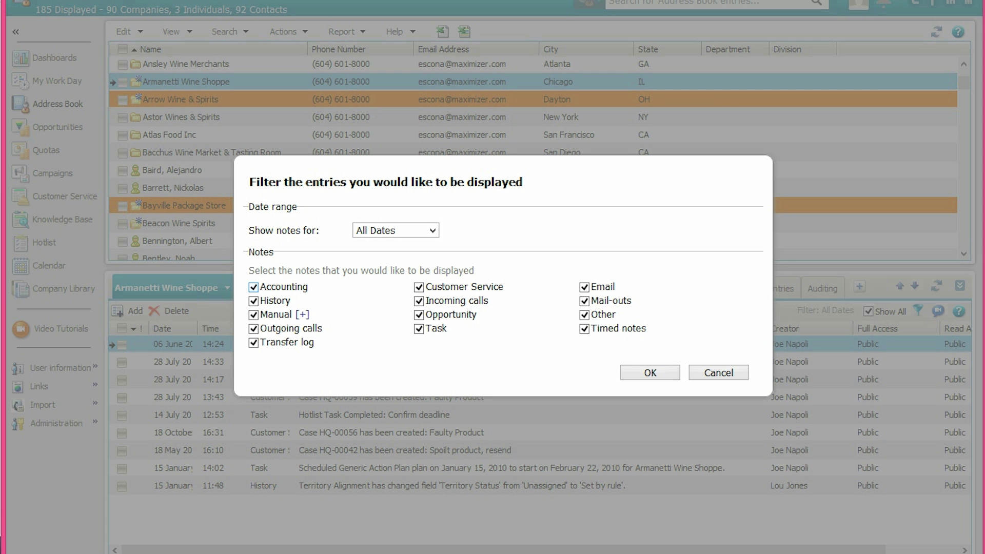
# Step: Clear Accounting, History, calls, Opportunity, Email and other note types, keeping Customer Service and Task
pyautogui.click(254, 287)
pyautogui.click(253, 301)
pyautogui.click(253, 328)
pyautogui.click(419, 315)
pyautogui.click(419, 301)
pyautogui.click(584, 287)
pyautogui.click(585, 315)
pyautogui.press('Return')
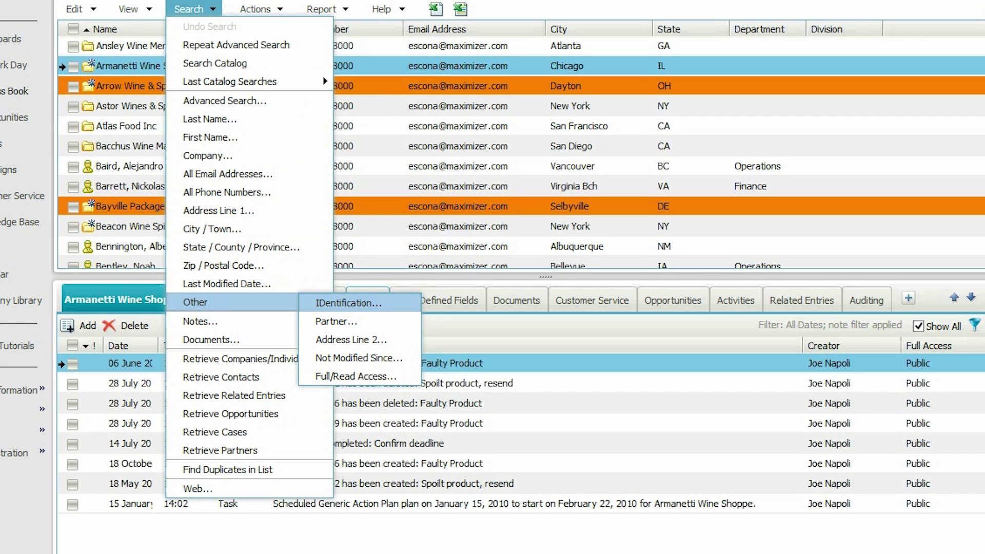
# Step: Run a Partner search and retrieve all partner entries into the address book
pyautogui.click(354, 322)
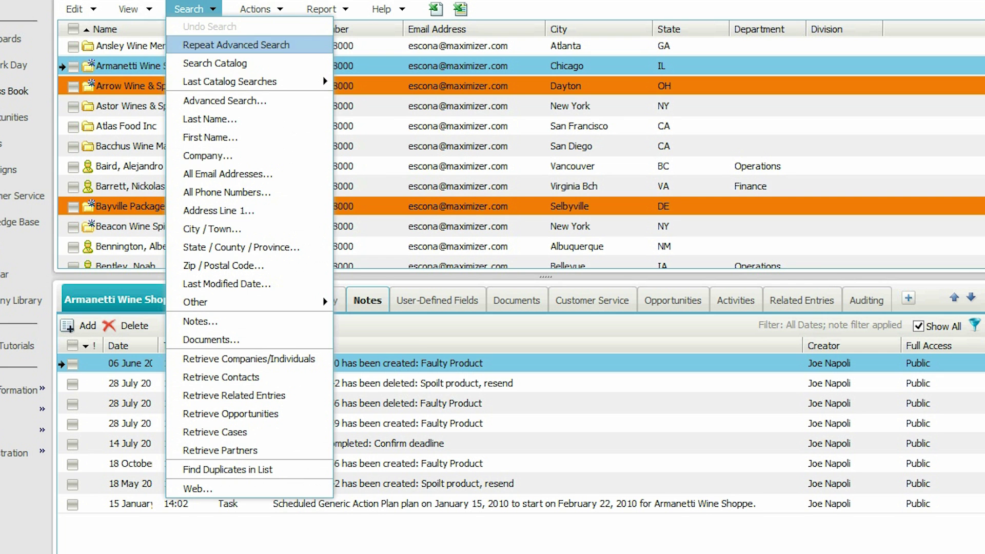
pyautogui.click(220, 450)
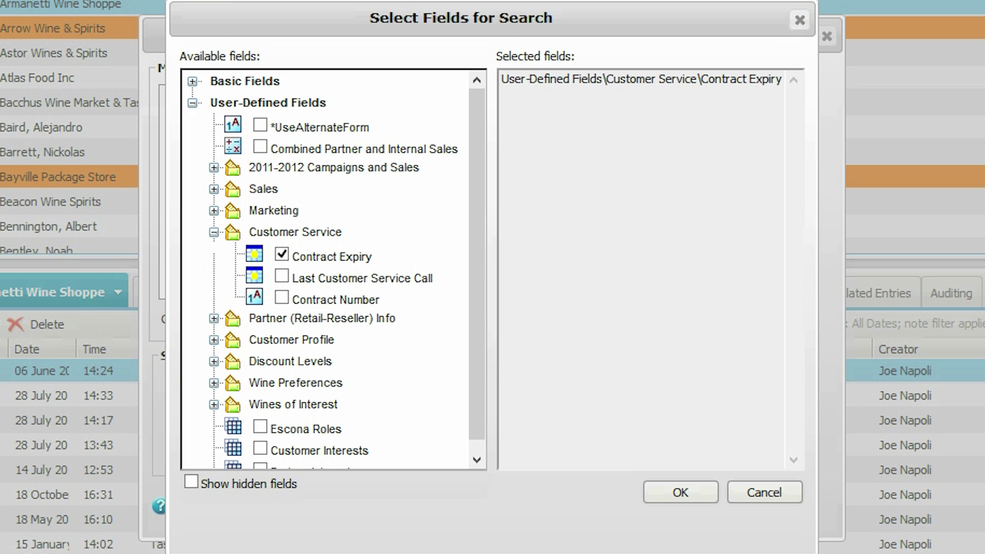
# Step: Add a Contract Expiry criterion matching Today with Ignore year ticked
pyautogui.press('Return')
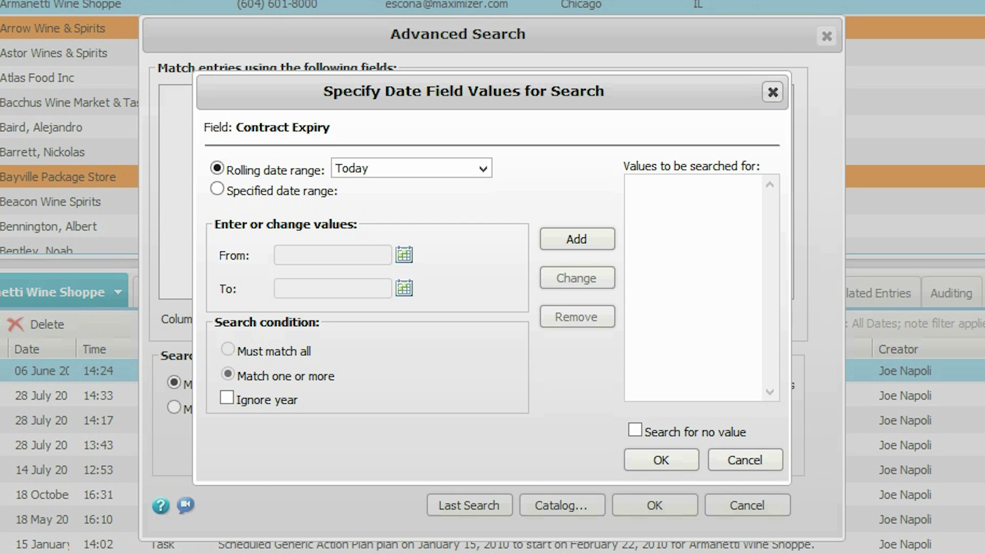
pyautogui.hotkey('alt', 'i')
pyautogui.click(658, 459)
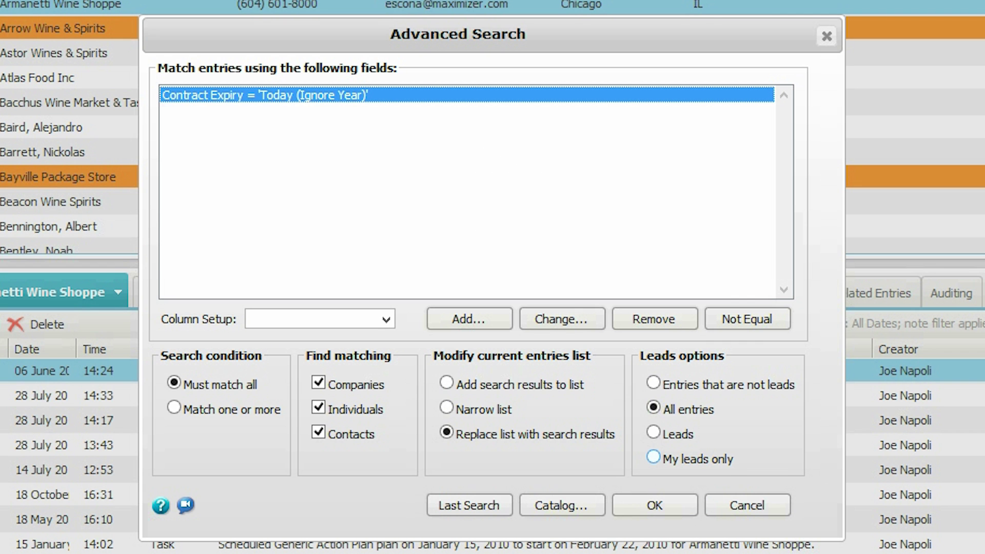